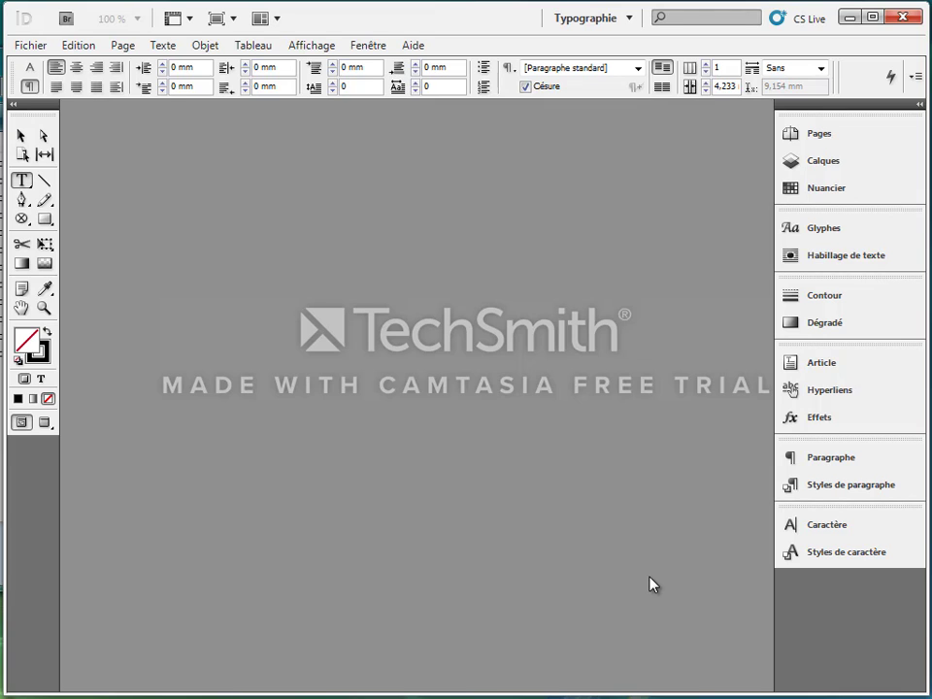
Create a new book named "livre rome" in the 16_Documents longs folder and move its document list clear of the centre.
click(30, 47)
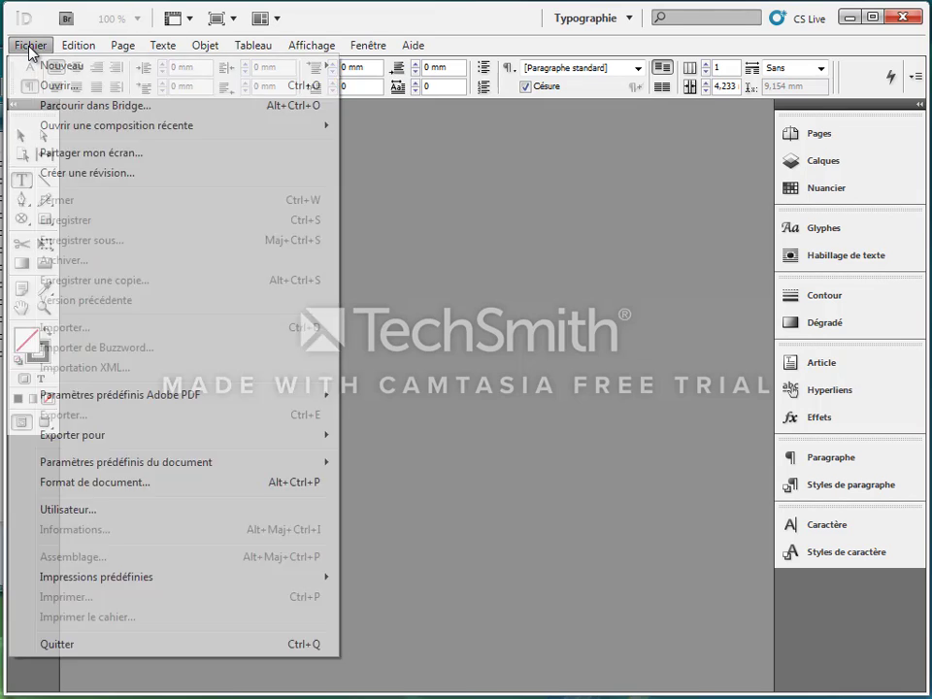
mouse_move(281, 68)
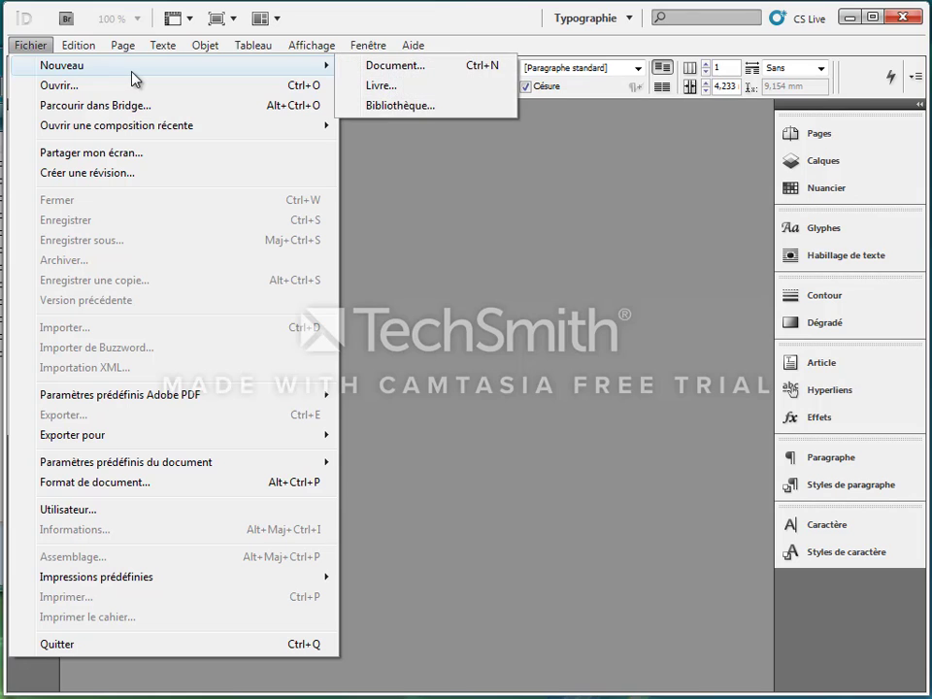
click(353, 92)
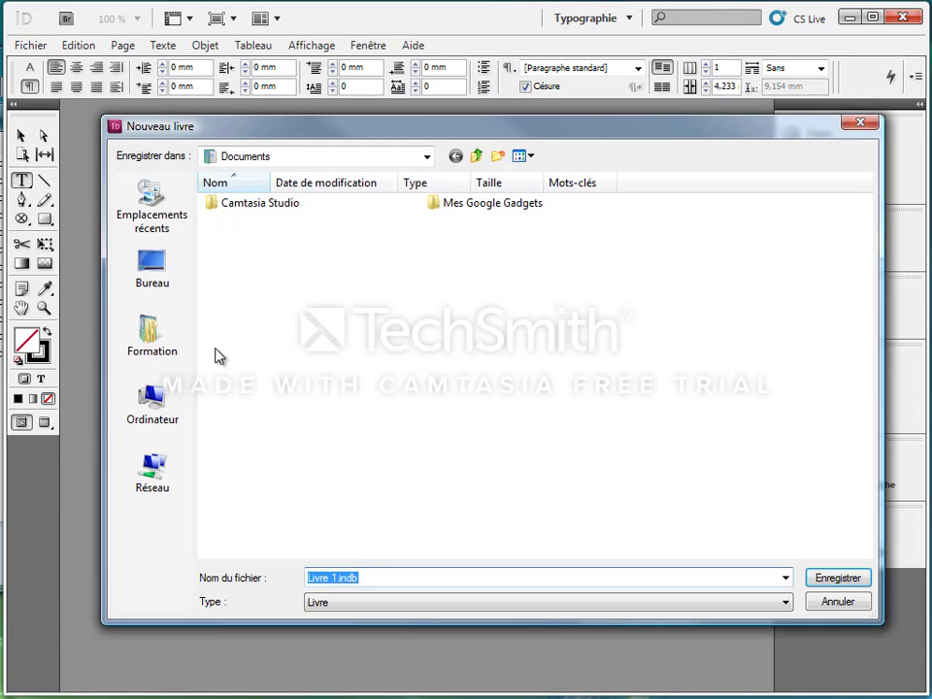
click(157, 208)
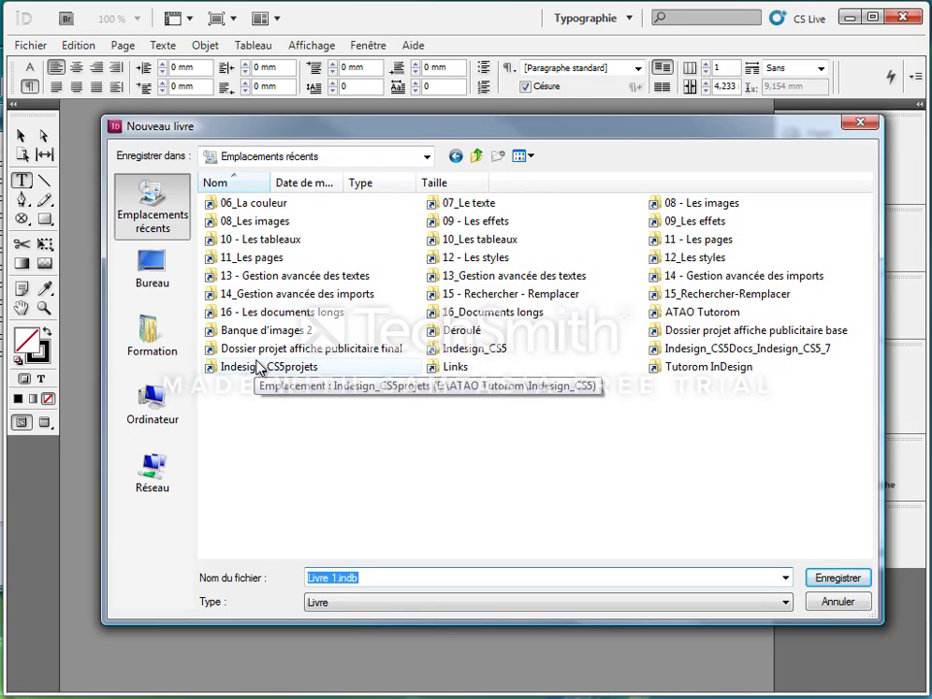
double_click(472, 314)
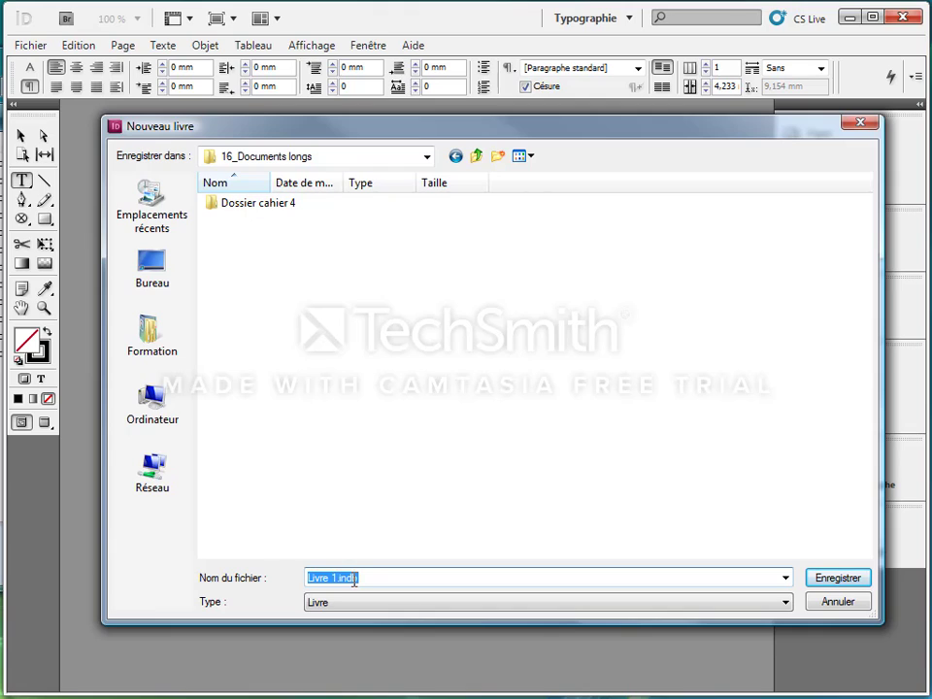
key(BackSpace)
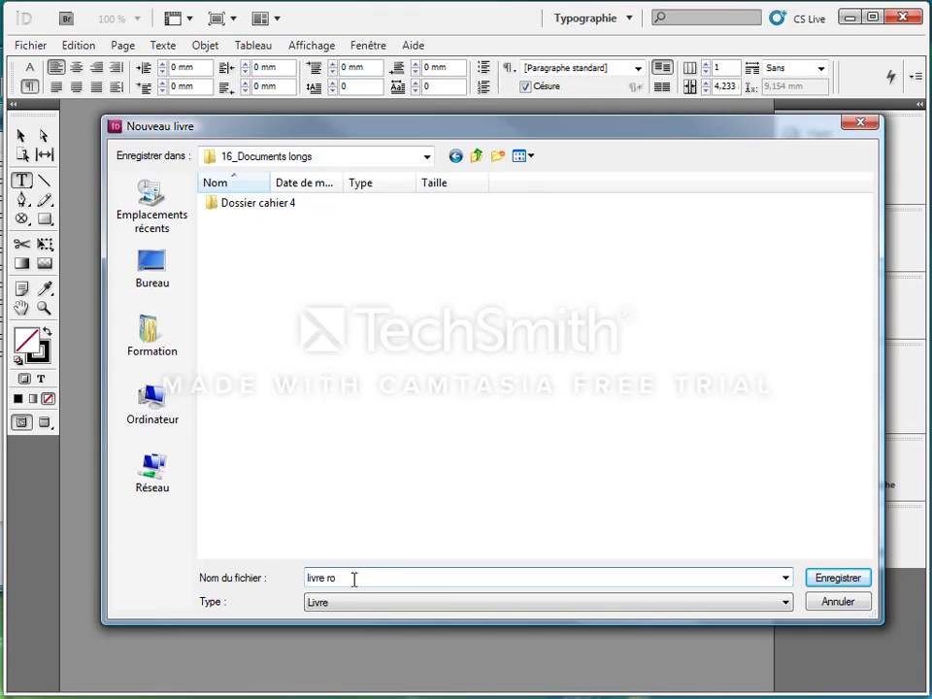
click(860, 582)
drag(204, 318, 641, 199)
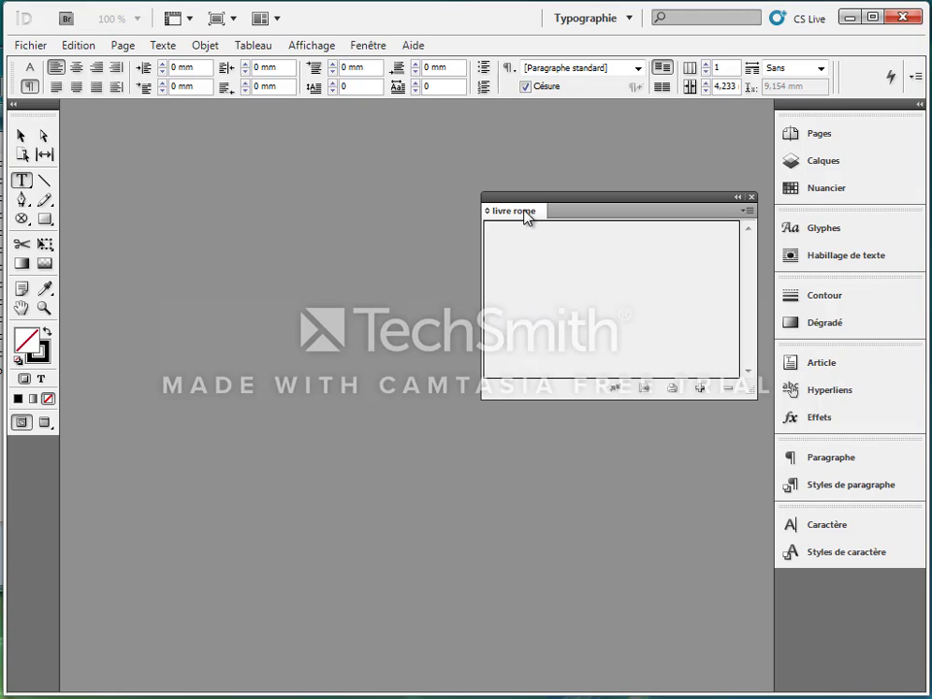
Add the couverture, cahier 1, cahier 2, cahier 3, cahier 4, annexes and dos documents to the book.
click(699, 388)
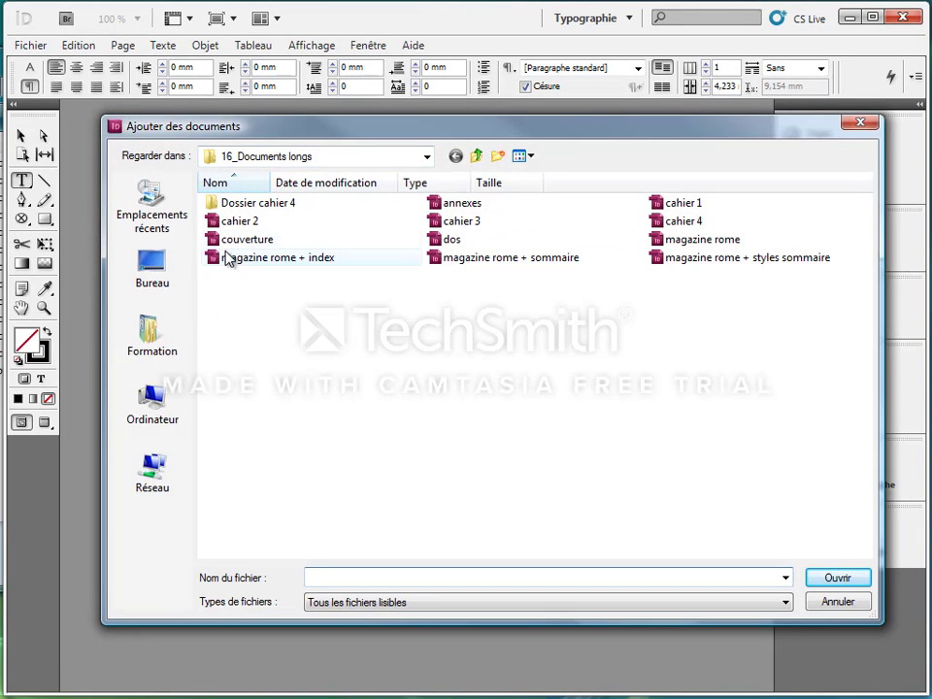
click(243, 221)
ctrl+click(345, 240)
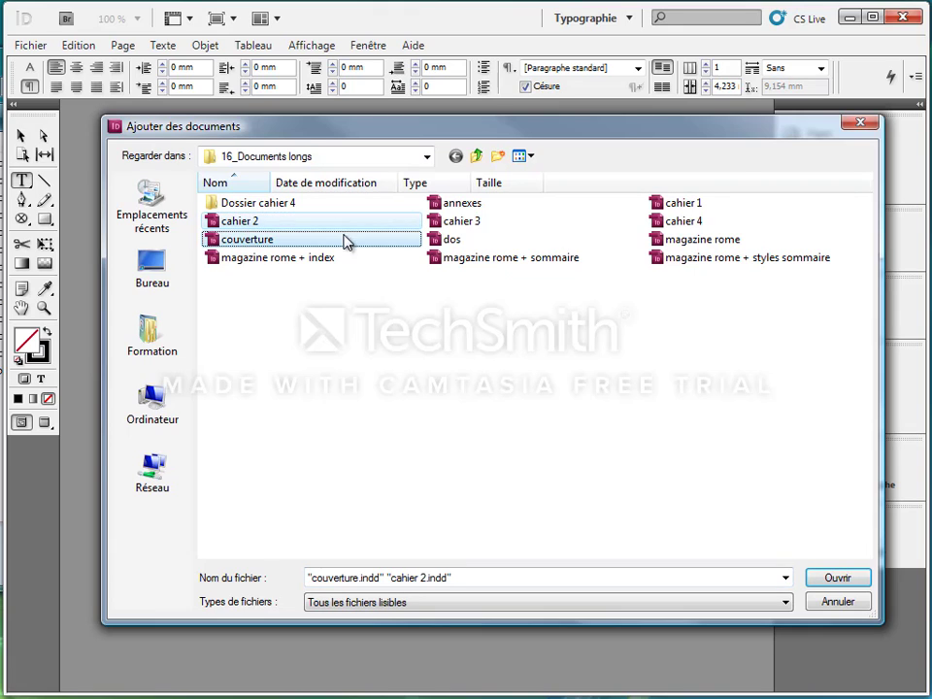
ctrl+click(468, 206)
ctrl+click(470, 223)
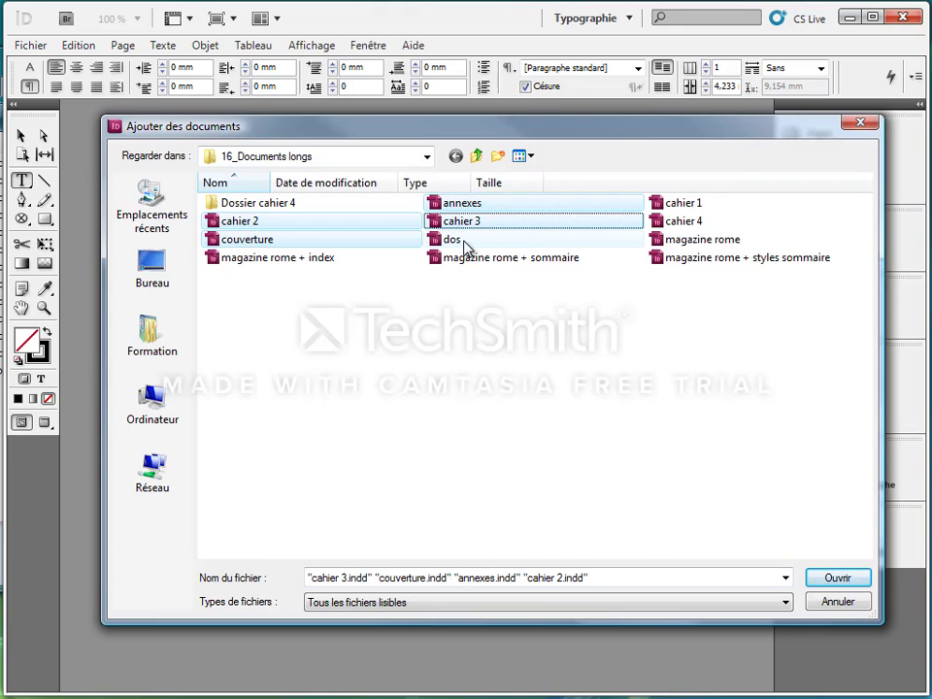
ctrl+click(464, 242)
ctrl+click(682, 206)
ctrl+click(682, 222)
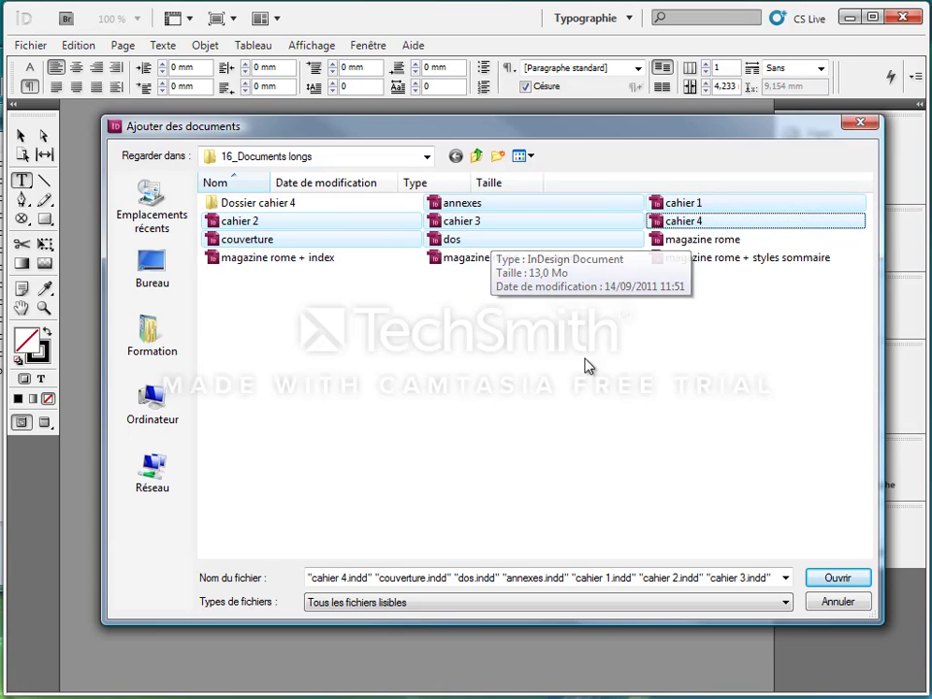
click(833, 578)
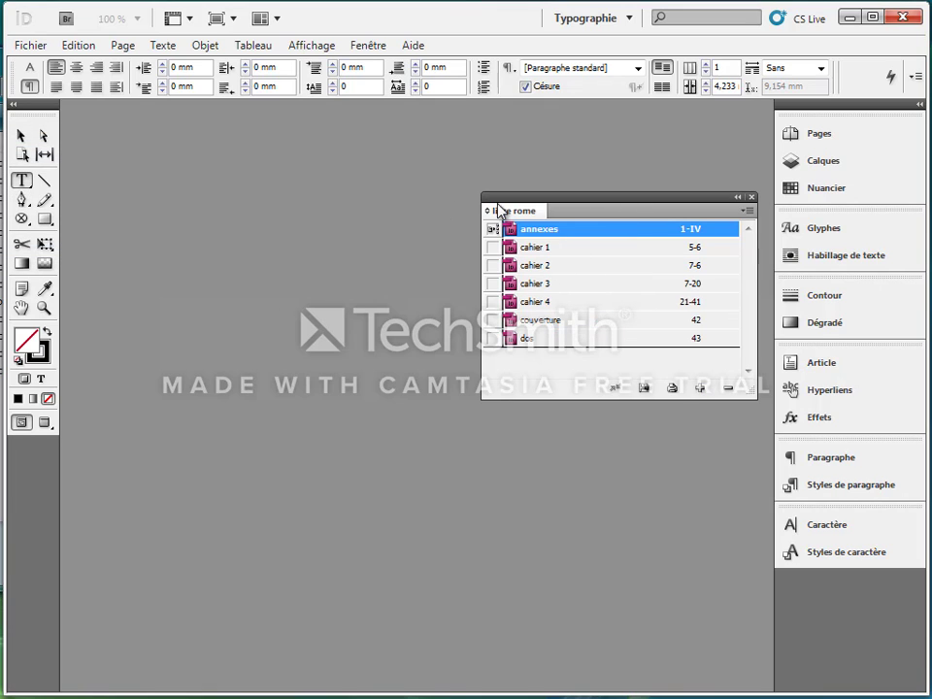
Reorder the book's documents so couverture comes first and annexes sits between cahier 4 and dos.
drag(498, 209, 322, 184)
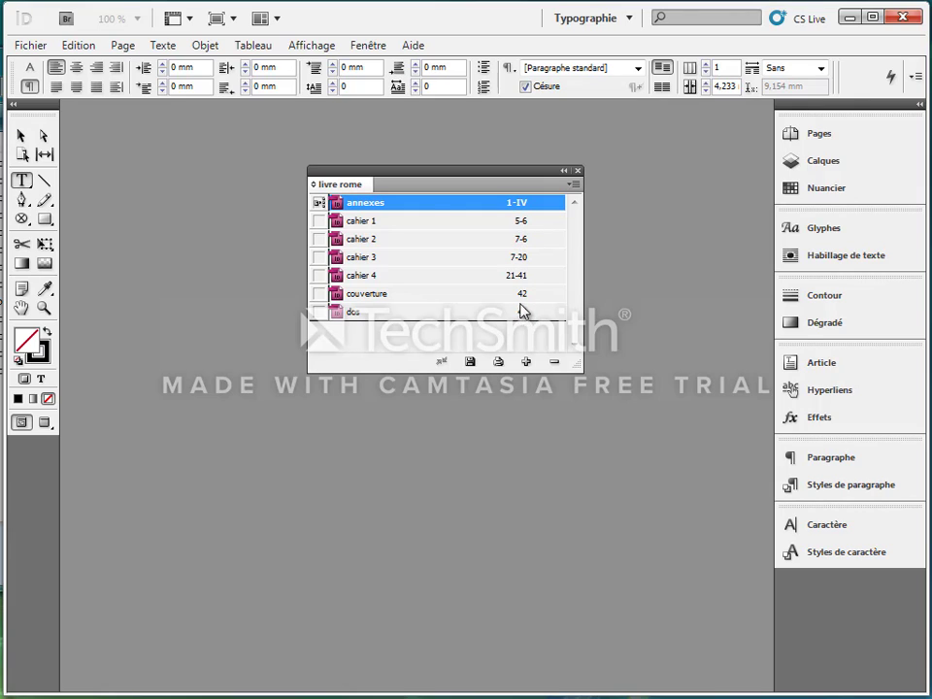
click(364, 302)
drag(367, 301, 367, 199)
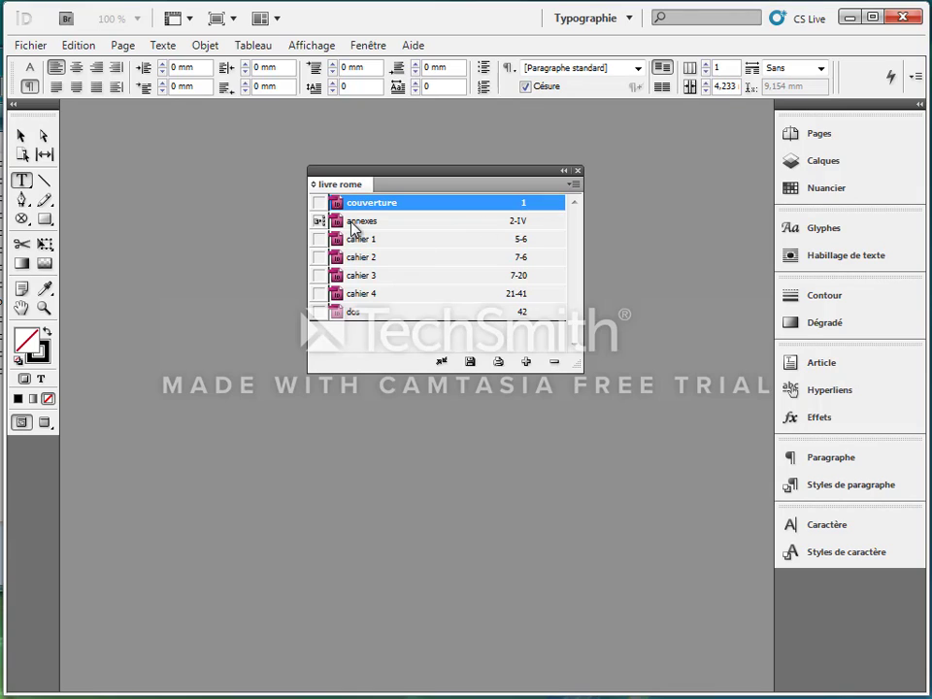
drag(354, 227, 391, 297)
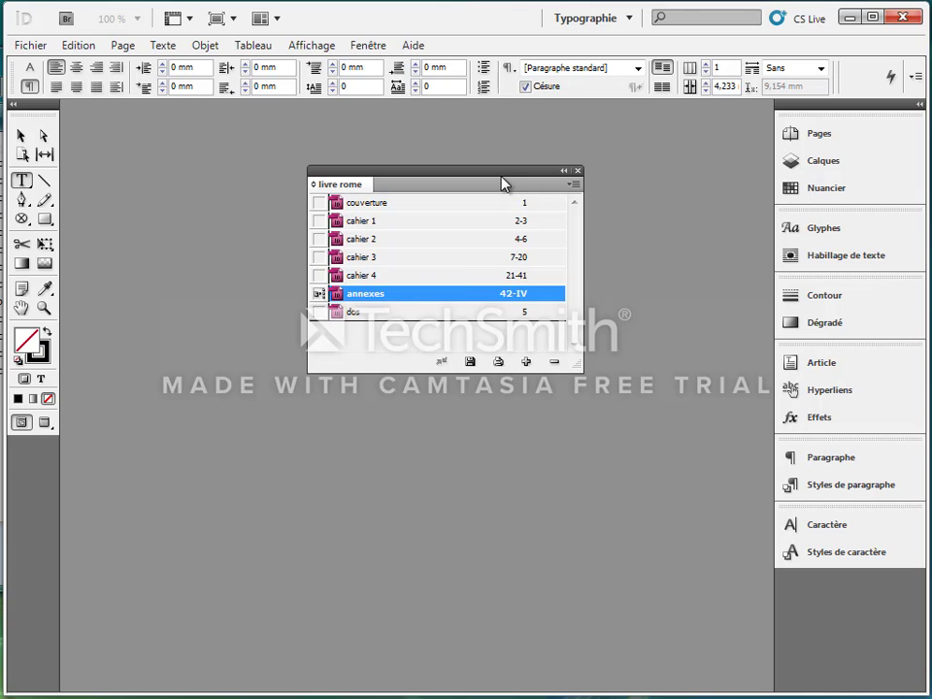
drag(503, 185, 483, 166)
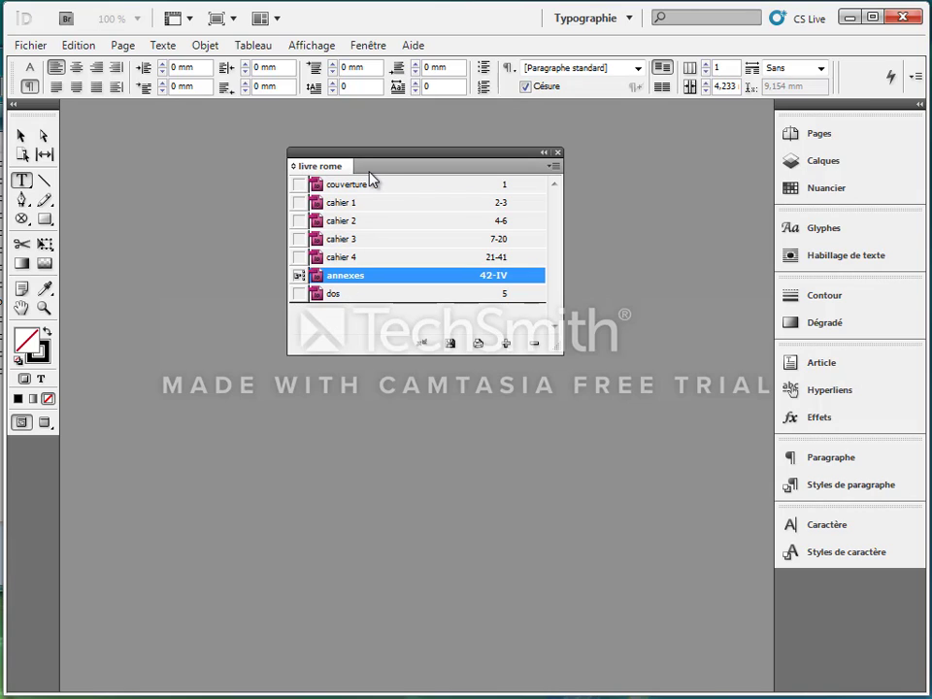
Open cahier 2 from the book and close it again, leaving cahier 4 open in its place.
double_click(339, 221)
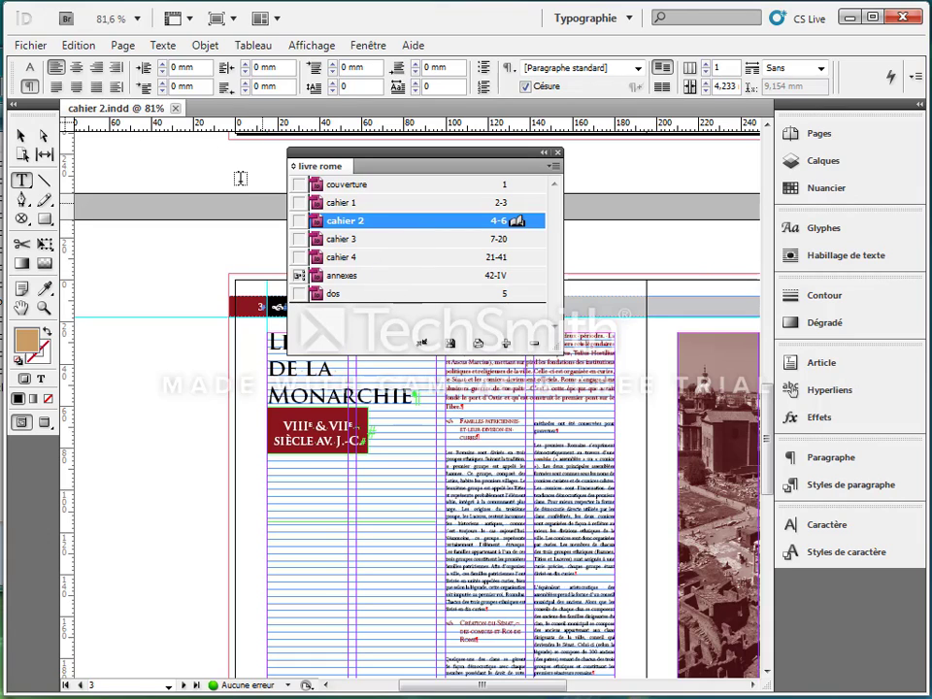
click(176, 110)
double_click(340, 256)
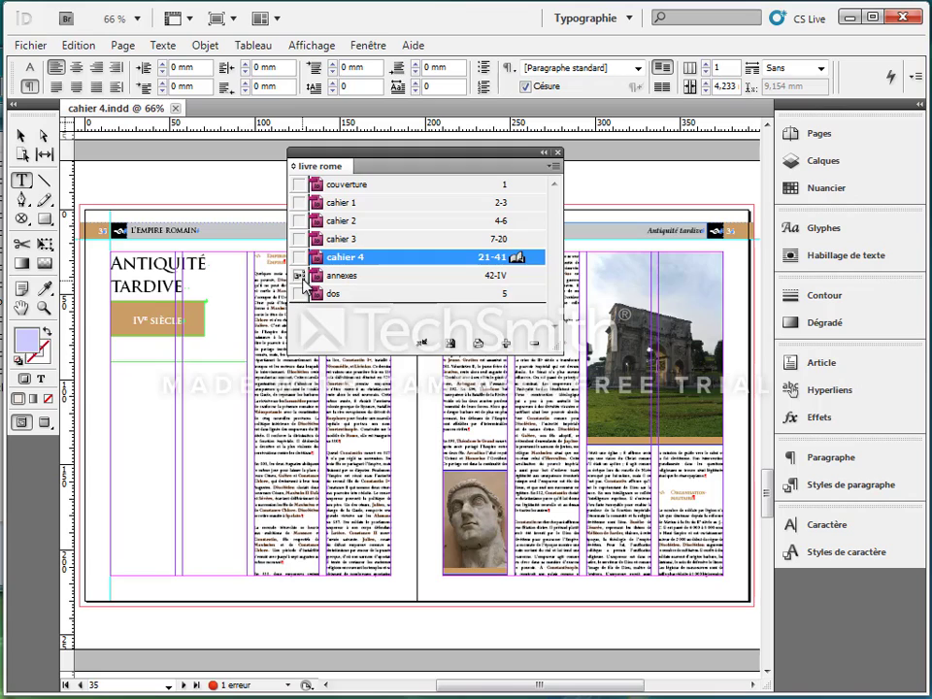
Make cahier 2 the book's style source and preflight the entire book with the [Standard] (de travail) profile.
click(300, 223)
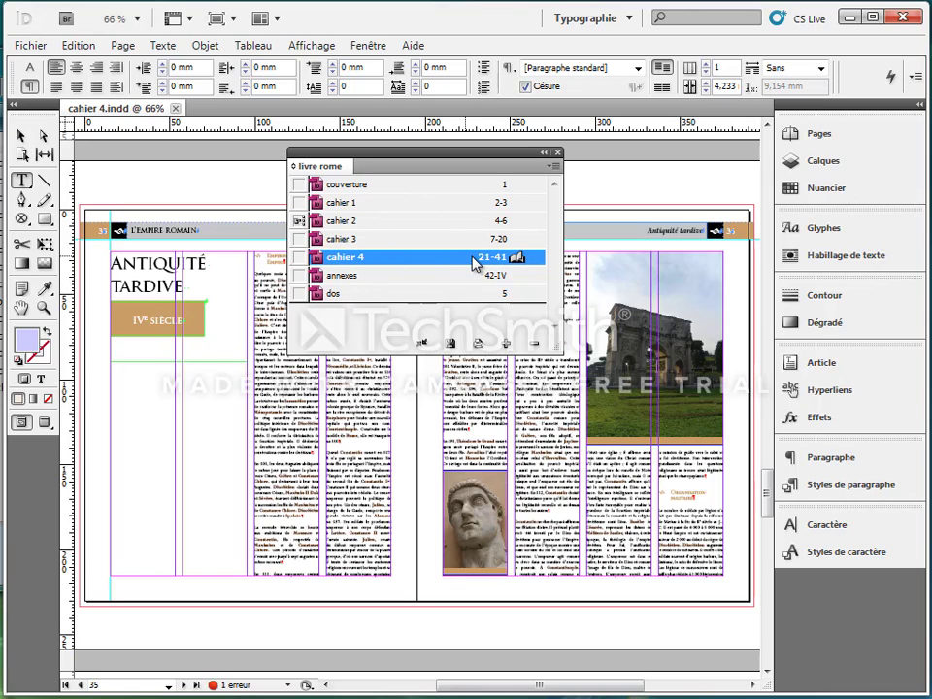
click(551, 168)
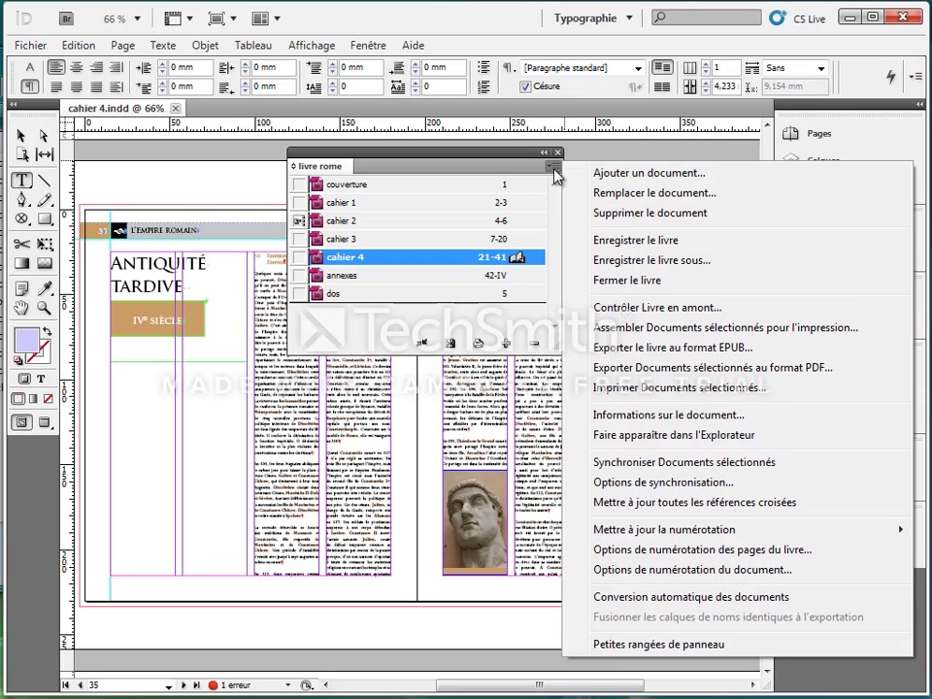
click(622, 308)
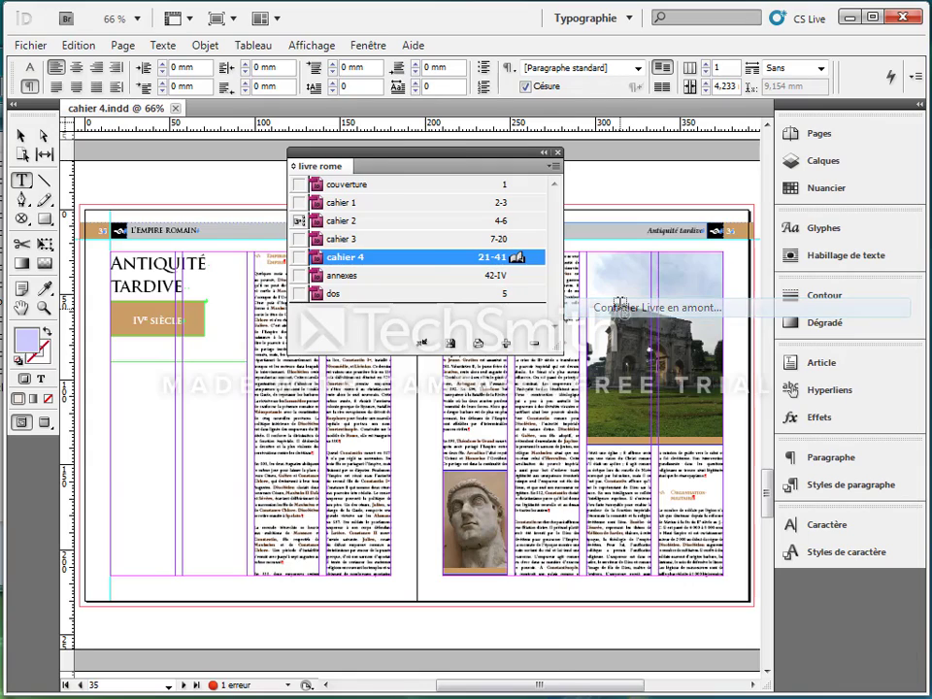
drag(332, 119, 649, 163)
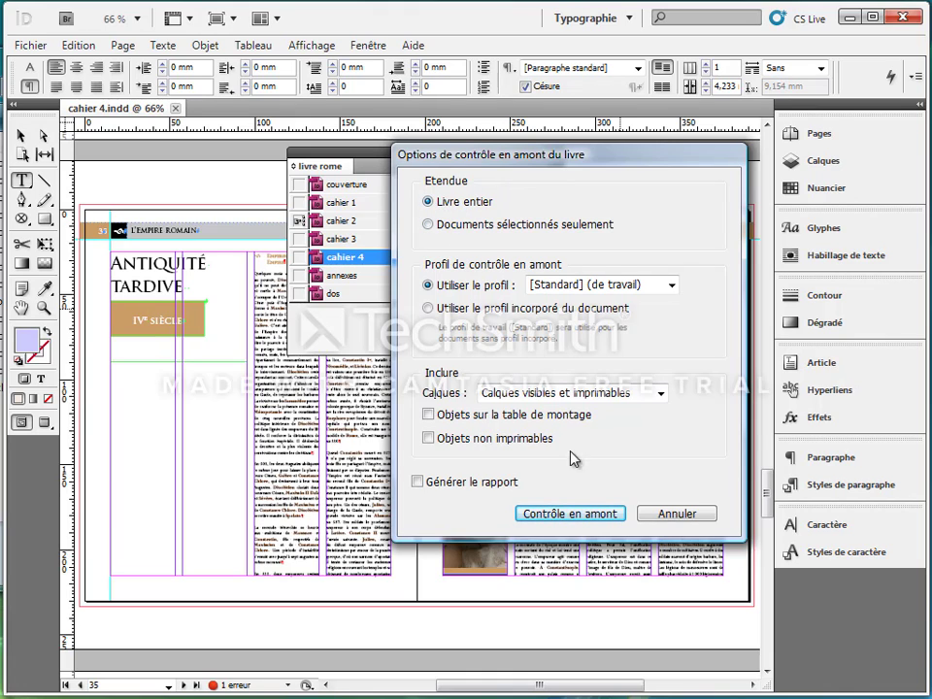
click(570, 513)
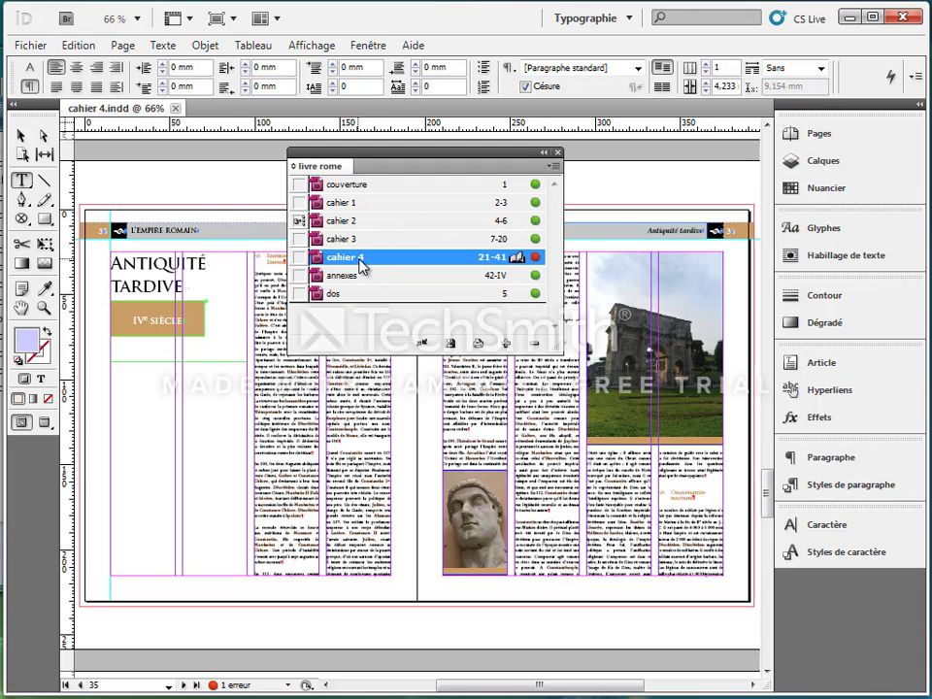
Expand cahier 4's preflight text error and go to the overset text frame on page 24.
double_click(231, 686)
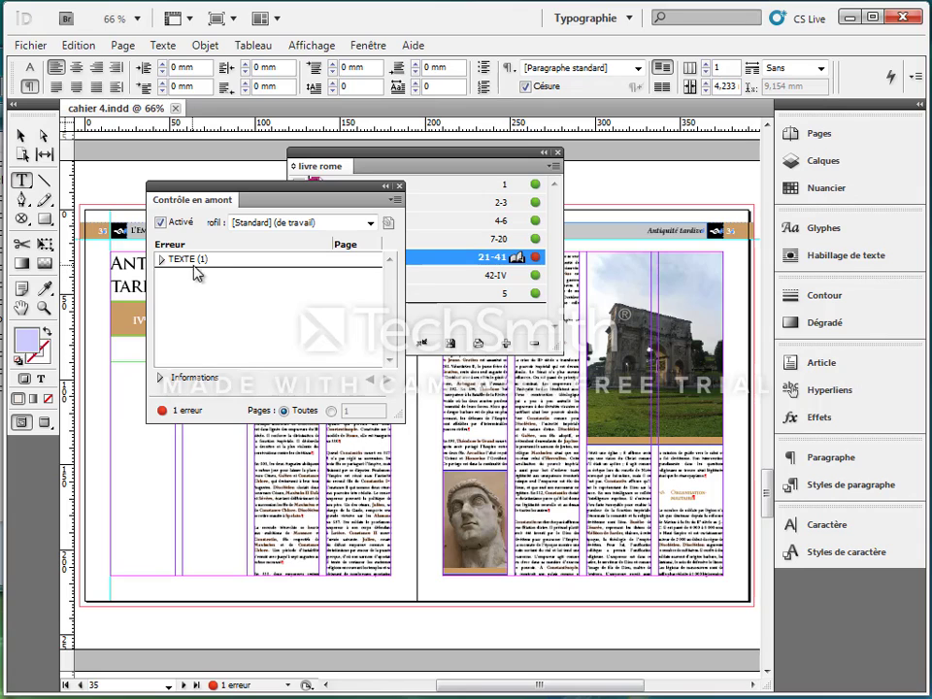
drag(220, 189, 574, 287)
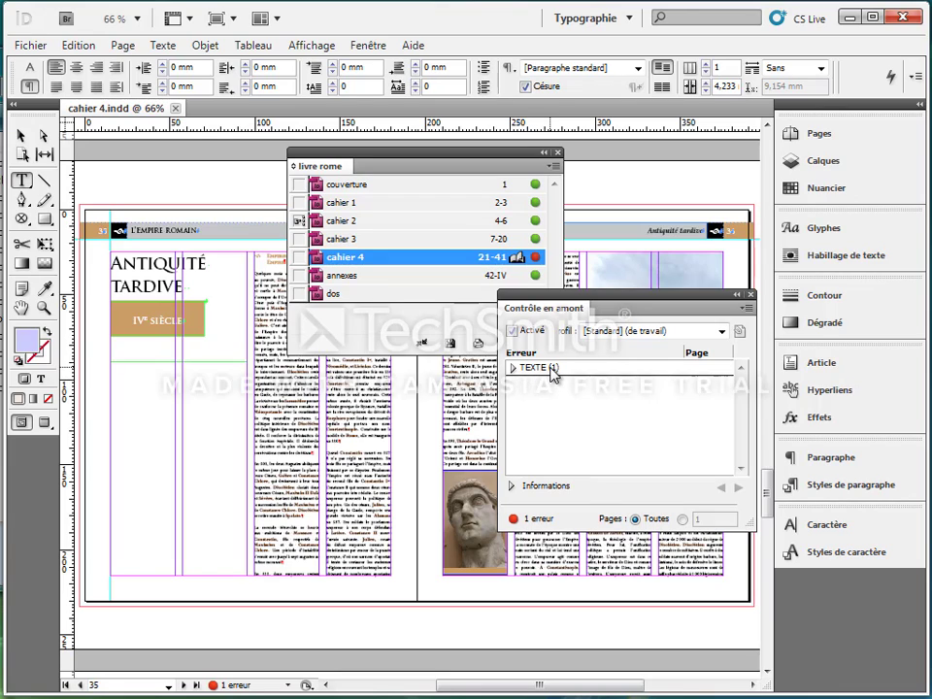
click(514, 368)
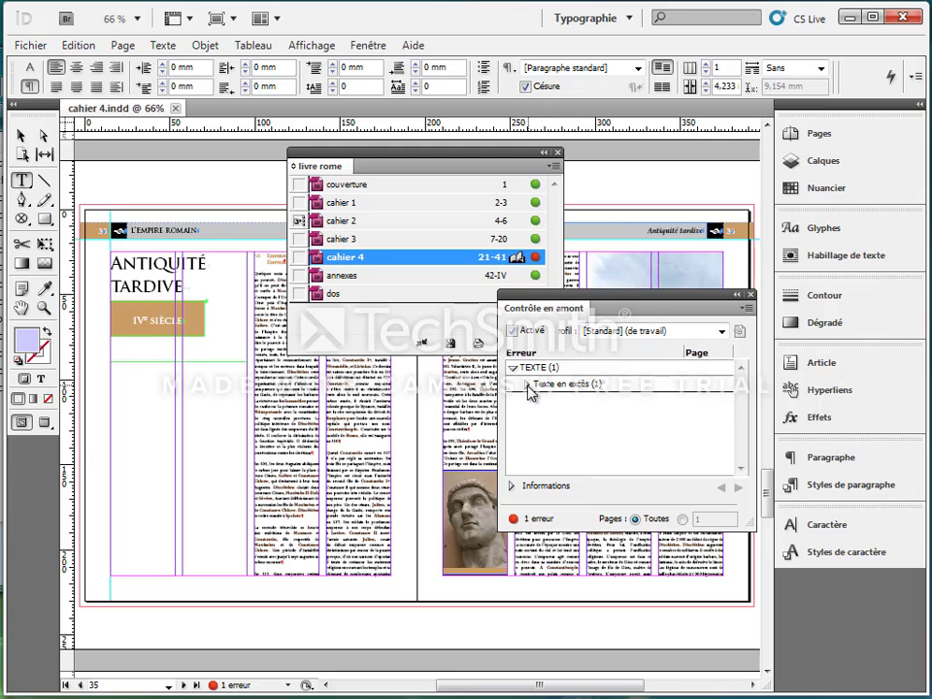
click(527, 384)
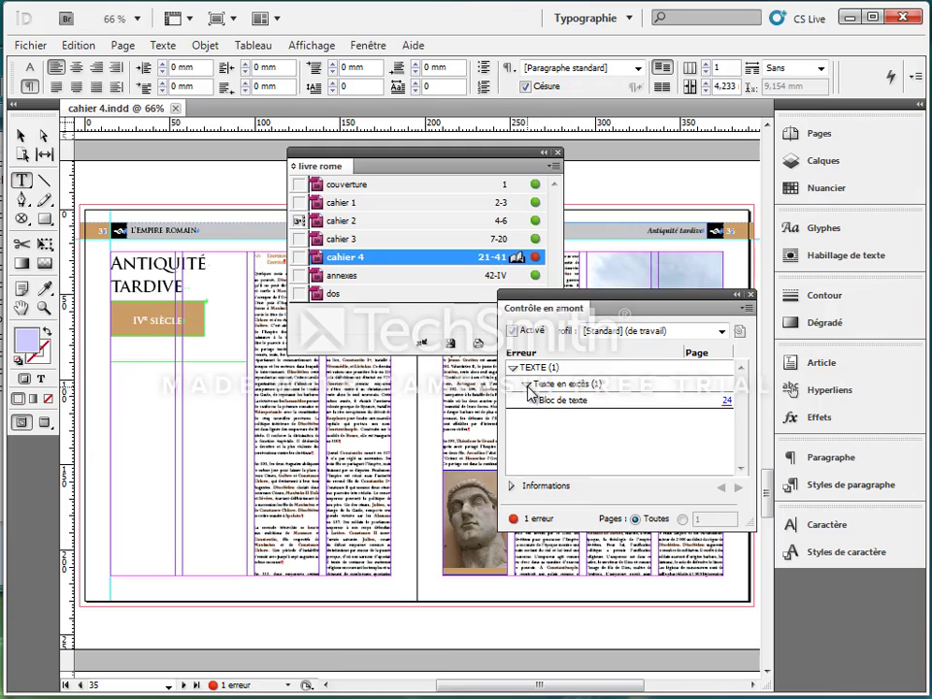
click(725, 406)
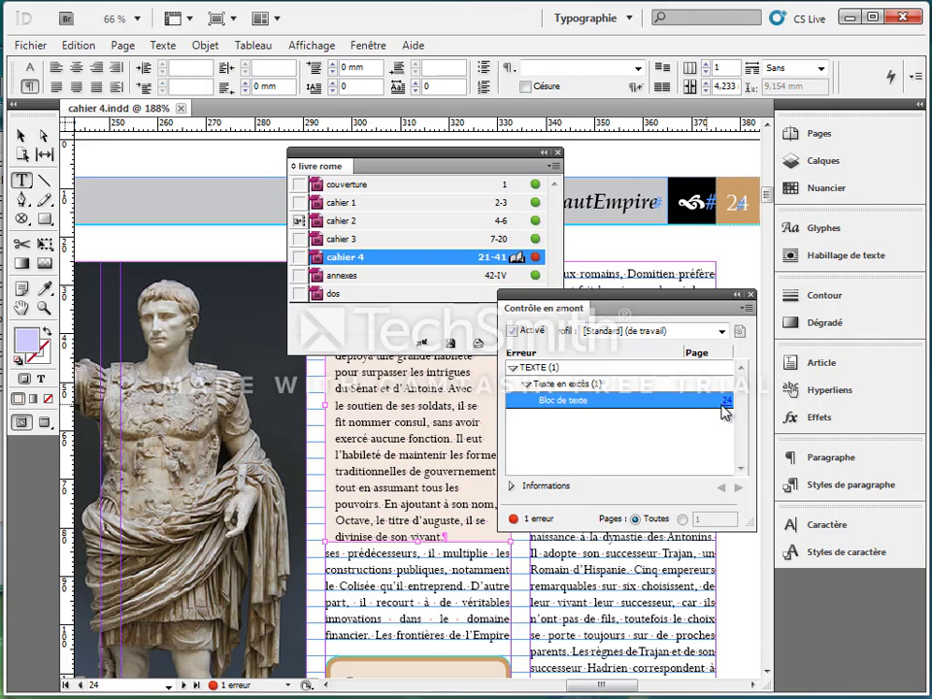
Extend the overset text frame downward to a height of about 66 mm and save cahier 4.
drag(631, 296, 230, 196)
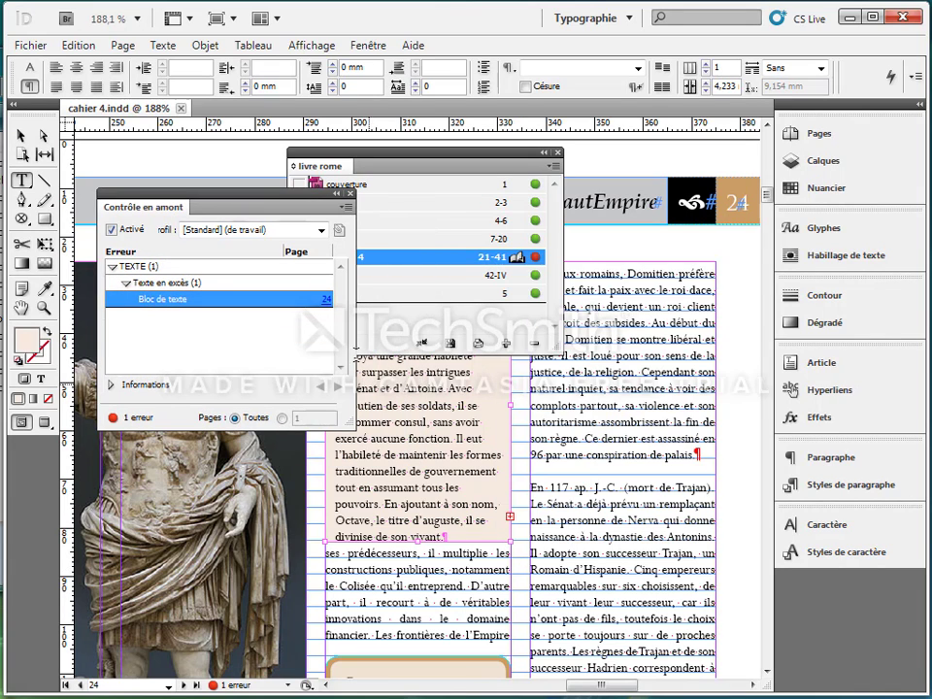
click(19, 137)
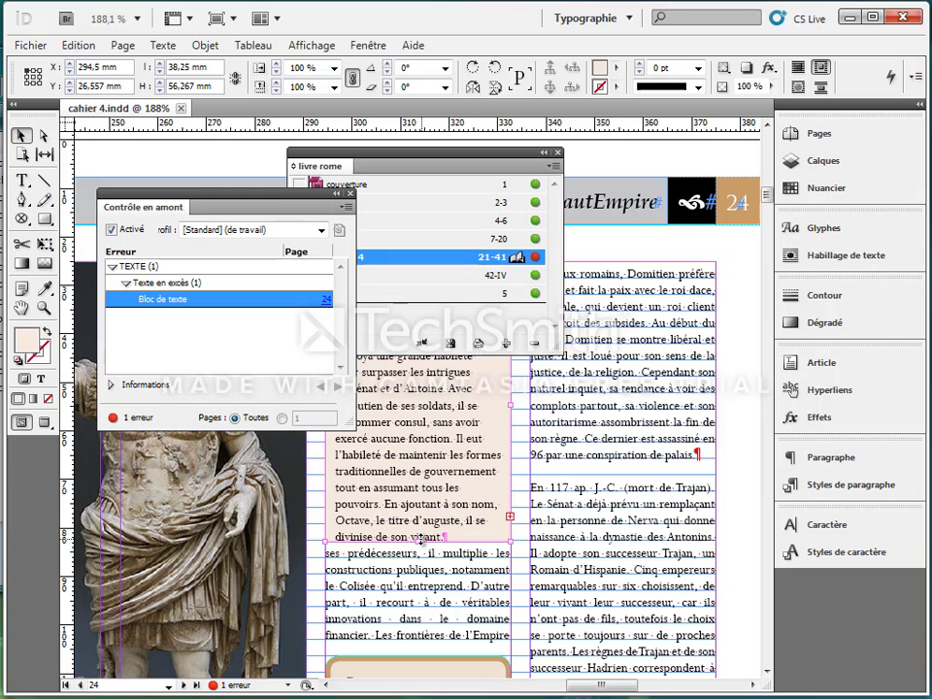
drag(419, 540, 417, 590)
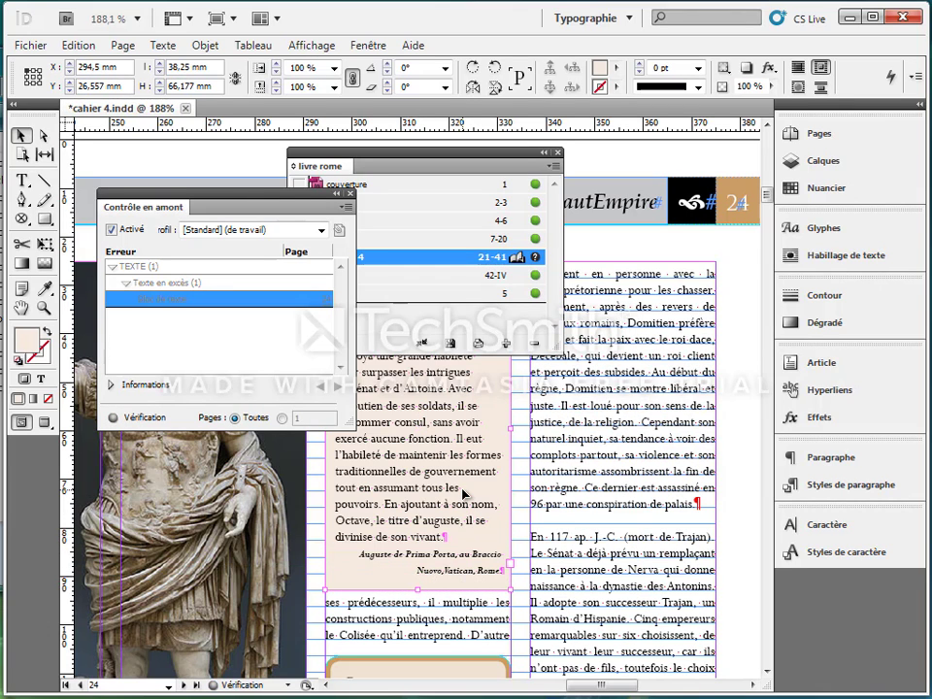
click(30, 45)
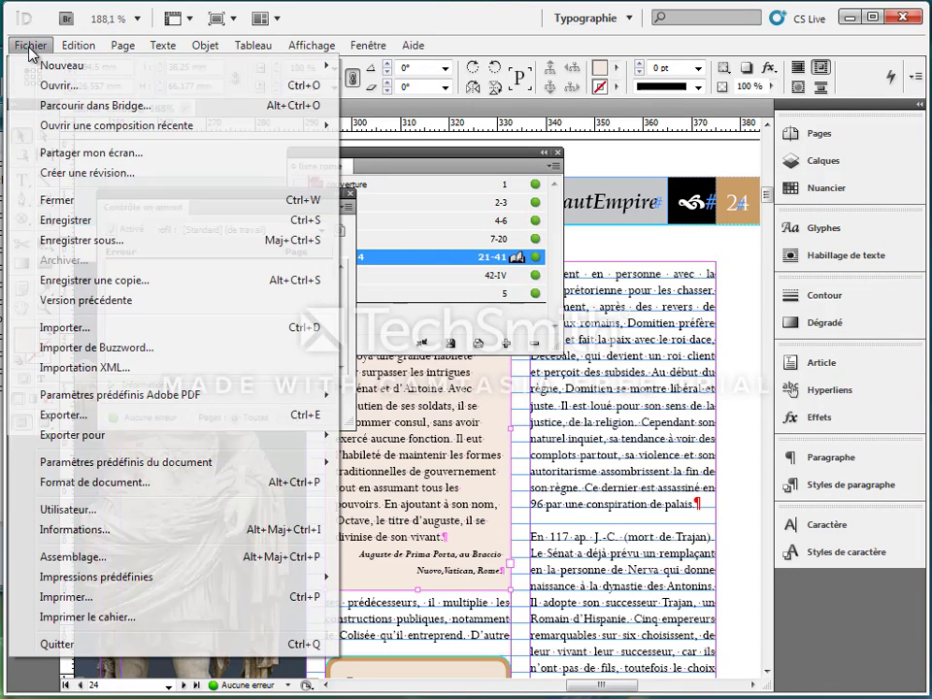
click(89, 219)
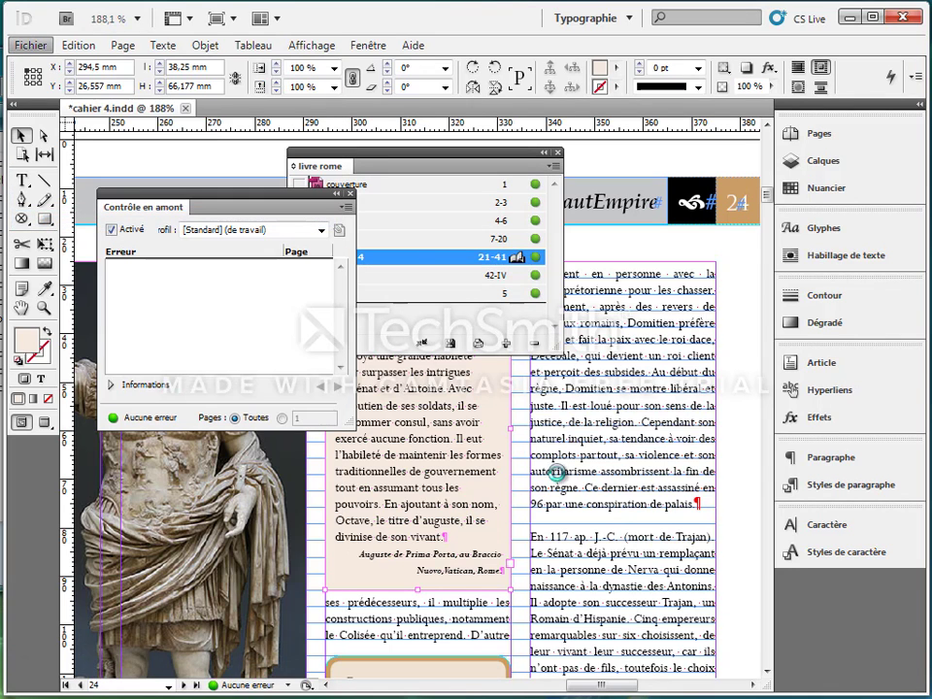
Select all the book's documents from couverture to dos and bring up the commands for the whole book.
click(491, 162)
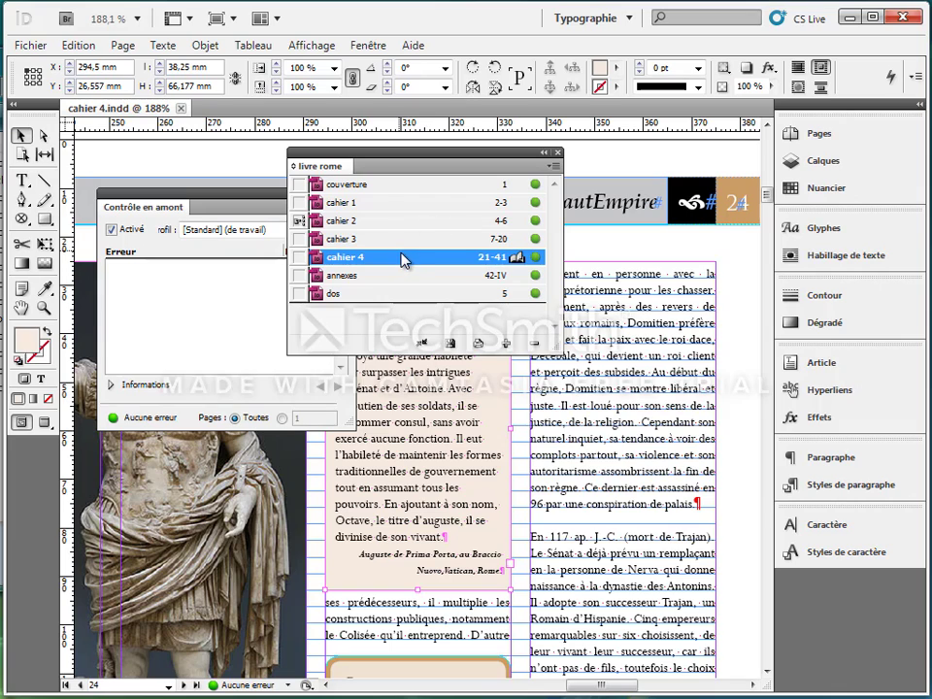
click(554, 167)
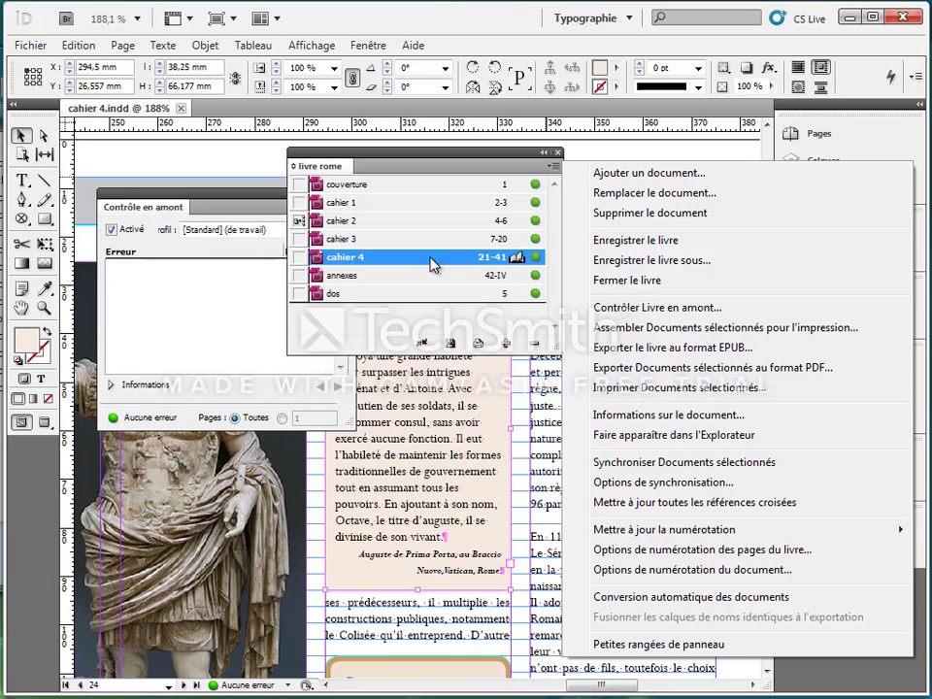
click(396, 185)
shift+click(432, 291)
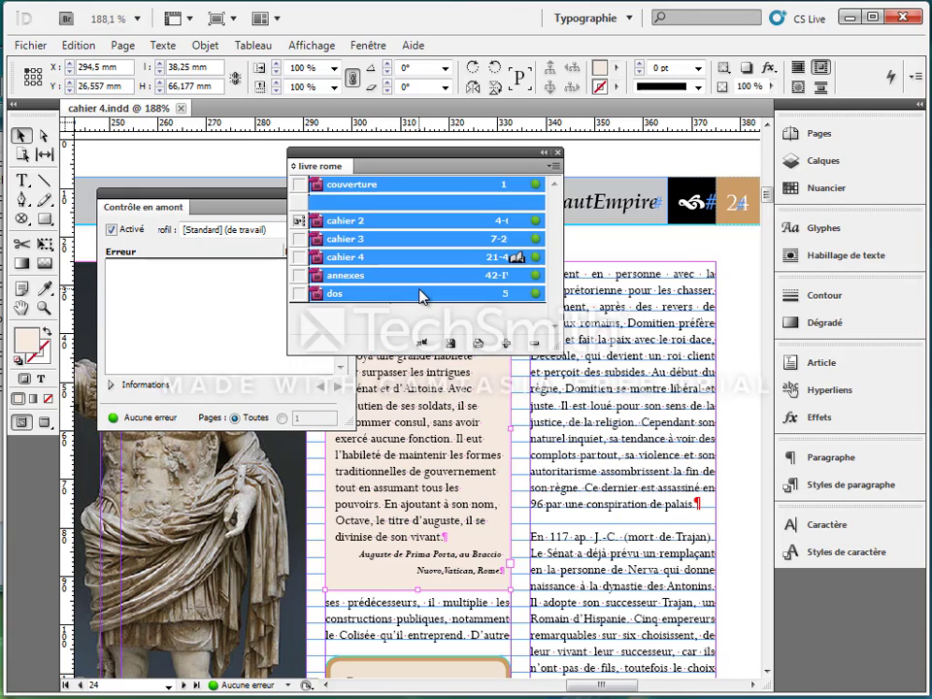
click(554, 167)
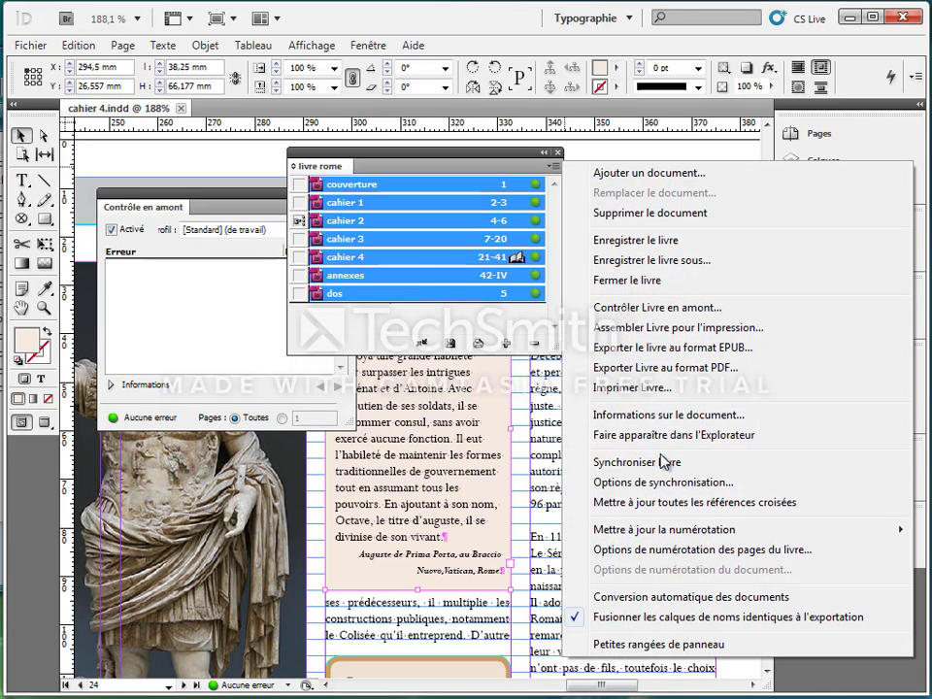